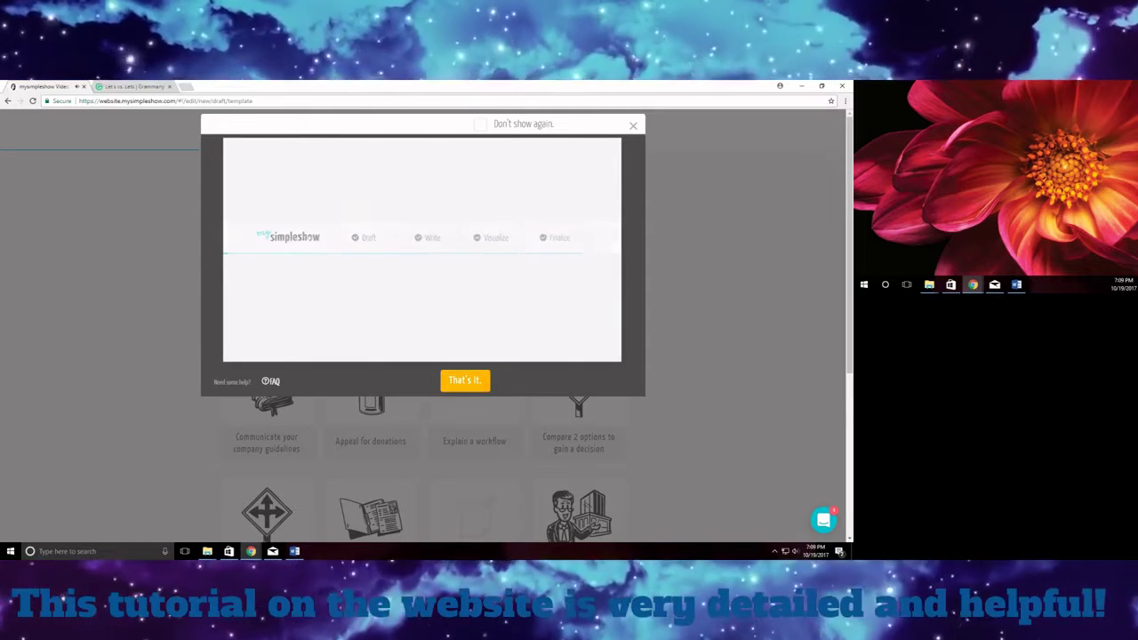
Choose the educational storyline "Summarize literature or a movie" and enter the title "Example on how to use mysimpleshow!"
left_click(464, 380)
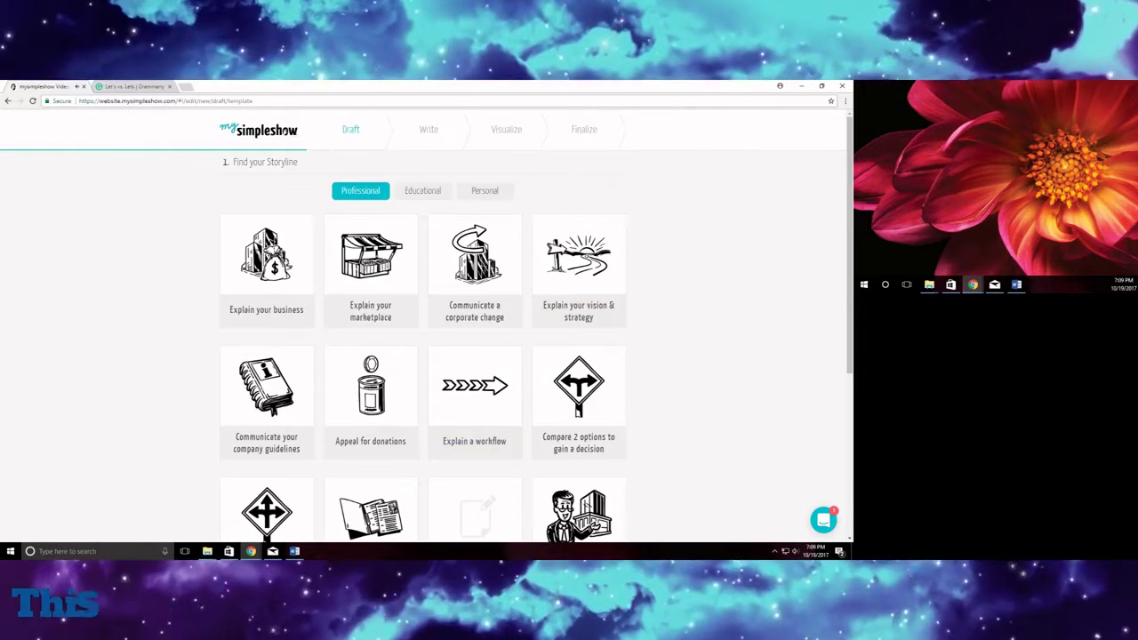
left_click(422, 191)
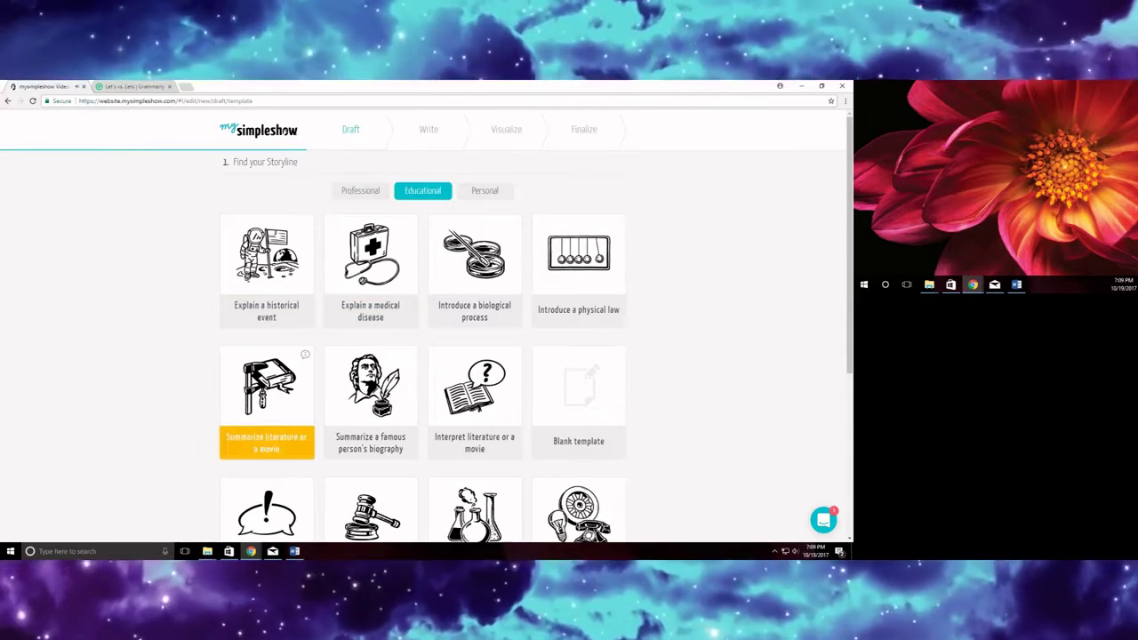
left_click(267, 440)
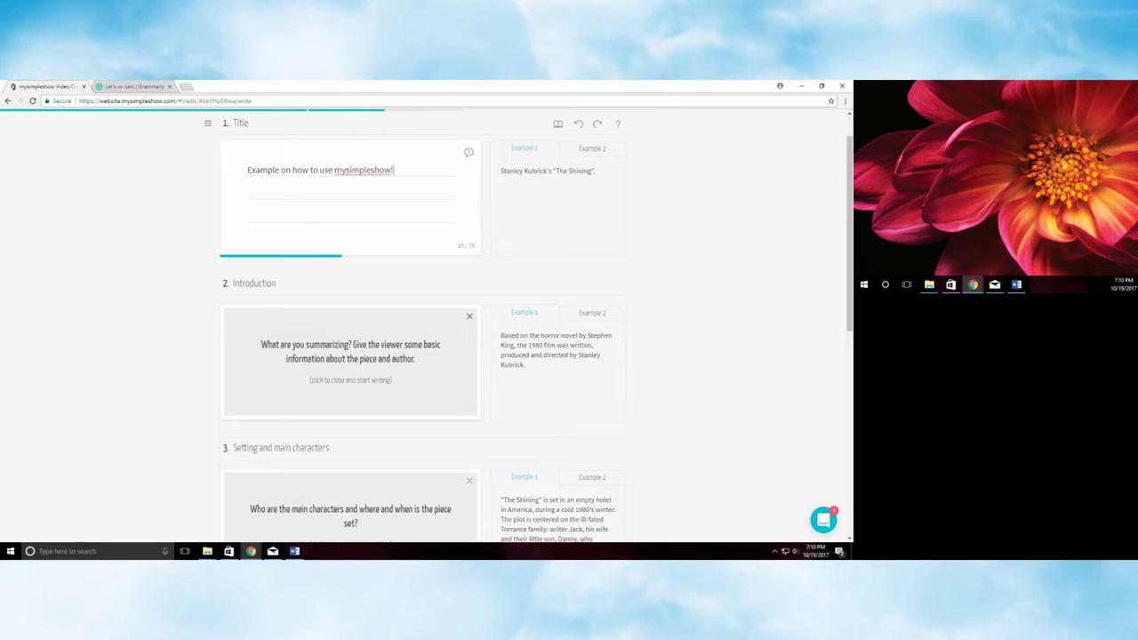
key("Return")
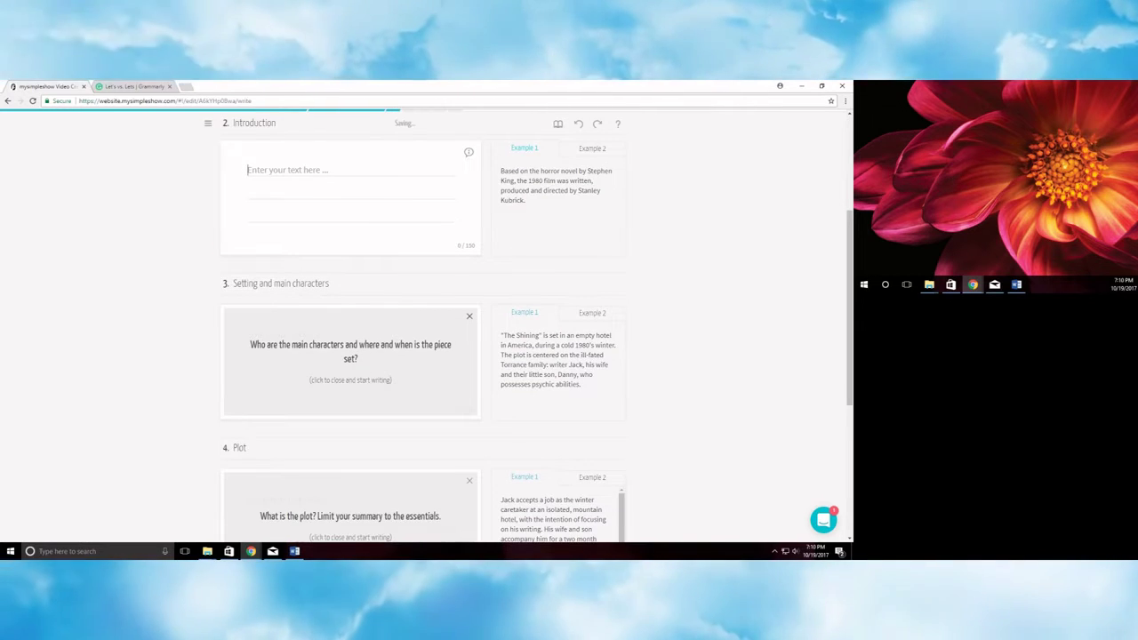
Enter "etc etc" as the placeholder text of the Introduction section
type("Rudimen")
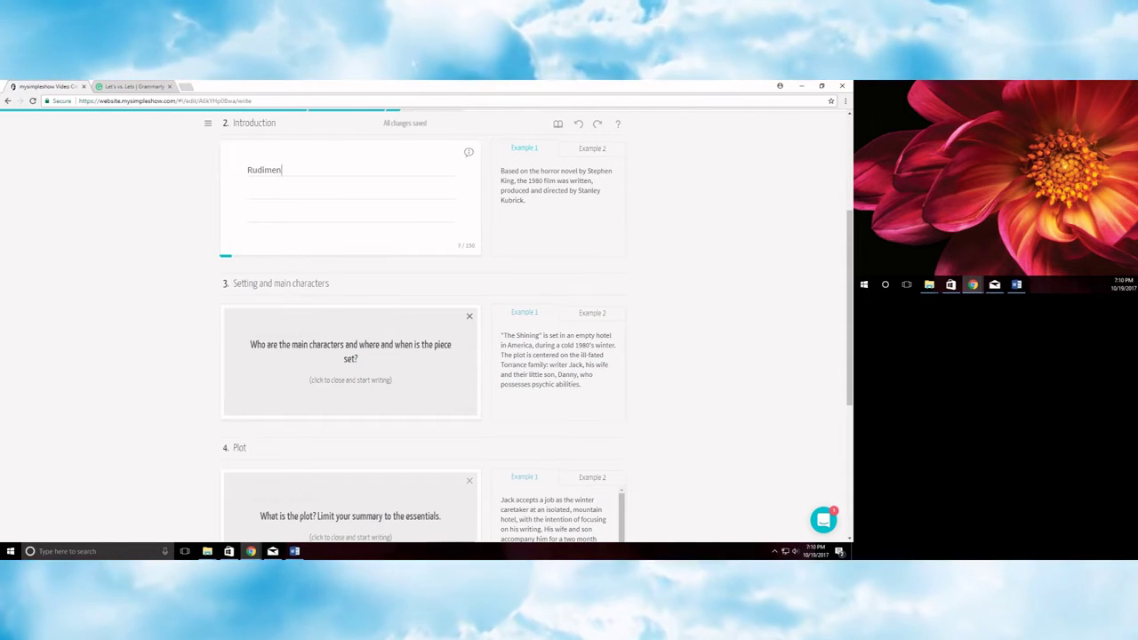
key("BackSpace")
key("BackSpace")
key("BackSpace")
key("BackSpace")
key("BackSpace")
key("BackSpace")
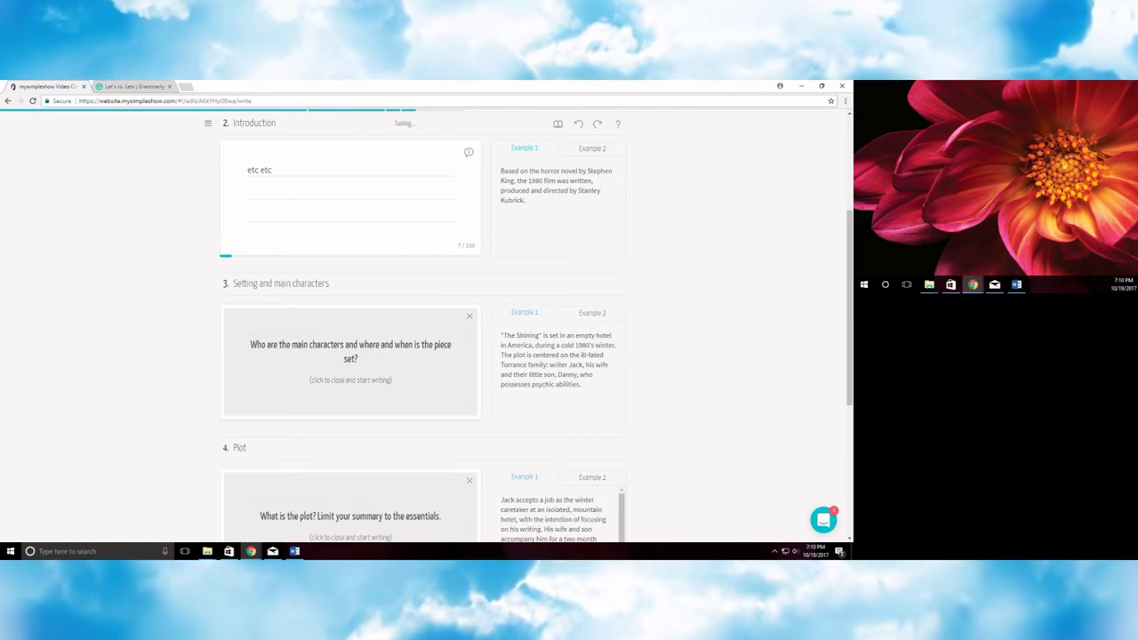
Open the text boxes of the Plot section and the Setting and main characters section for writing
scroll(424, 323, "down", 1)
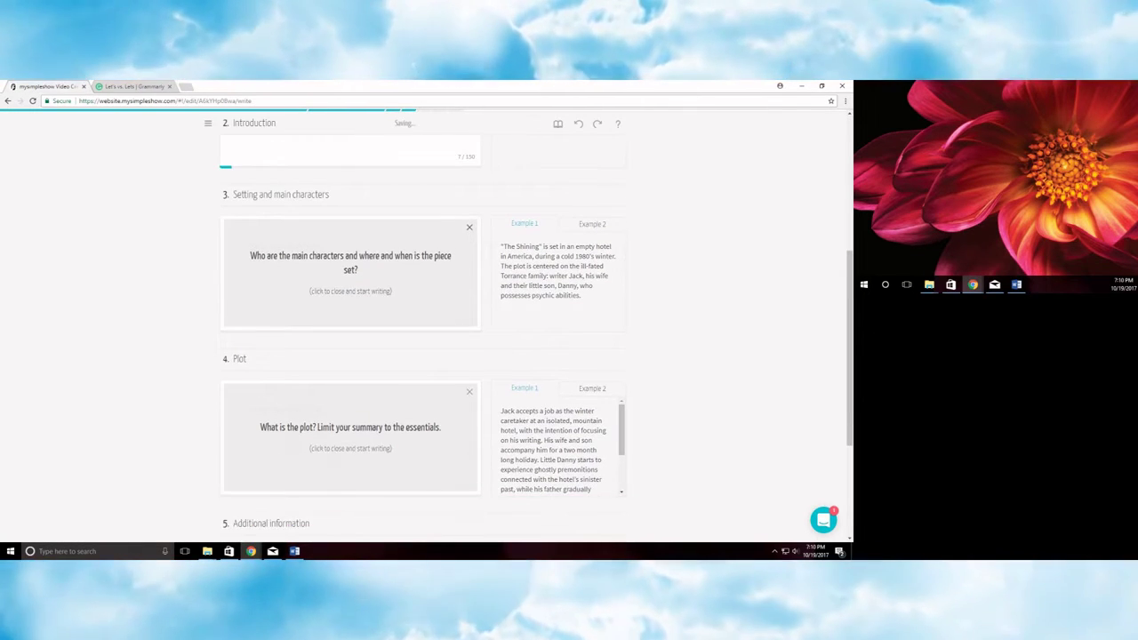
scroll(425, 324, "down", 2)
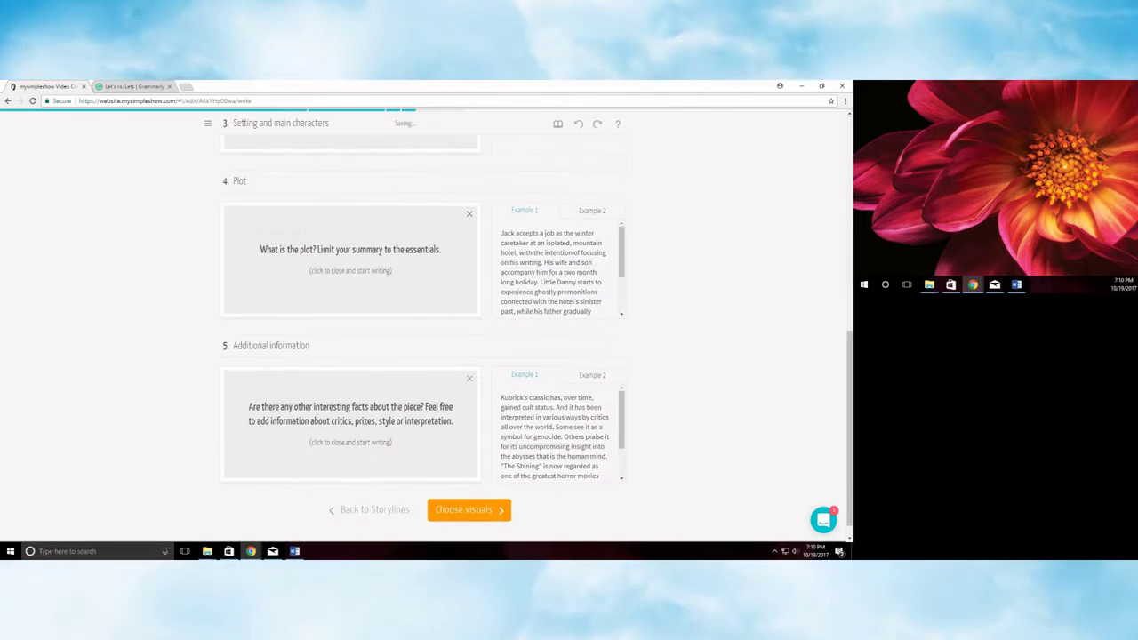
scroll(425, 324, "down", 1)
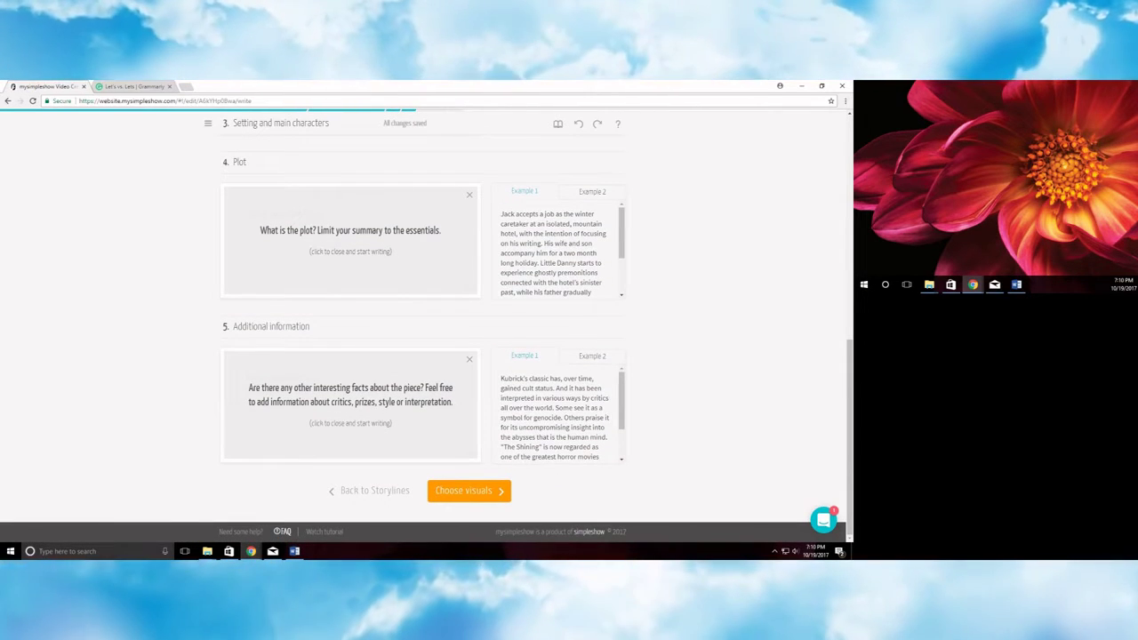
scroll(425, 324, "up", 3)
scroll(560, 471, "down", 1)
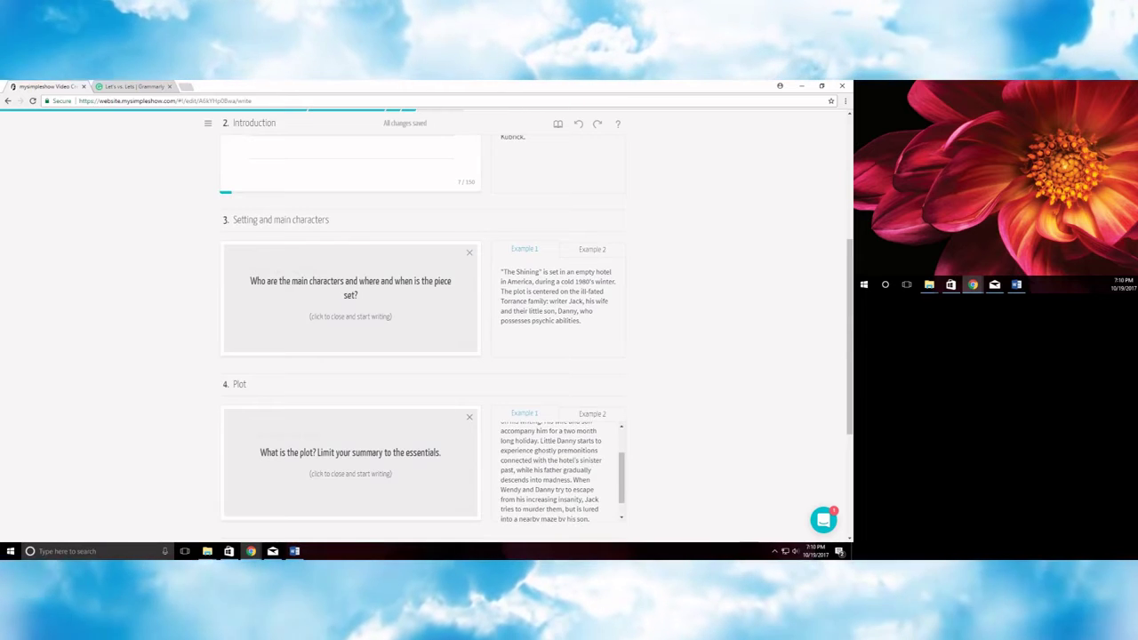
left_click(350, 462)
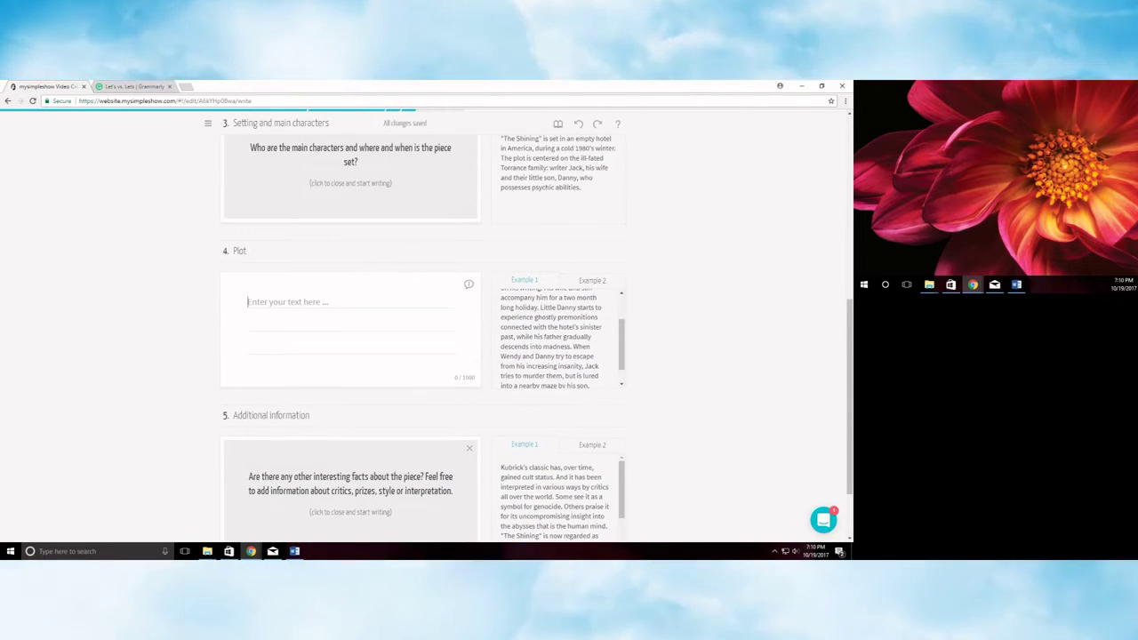
left_click(350, 177)
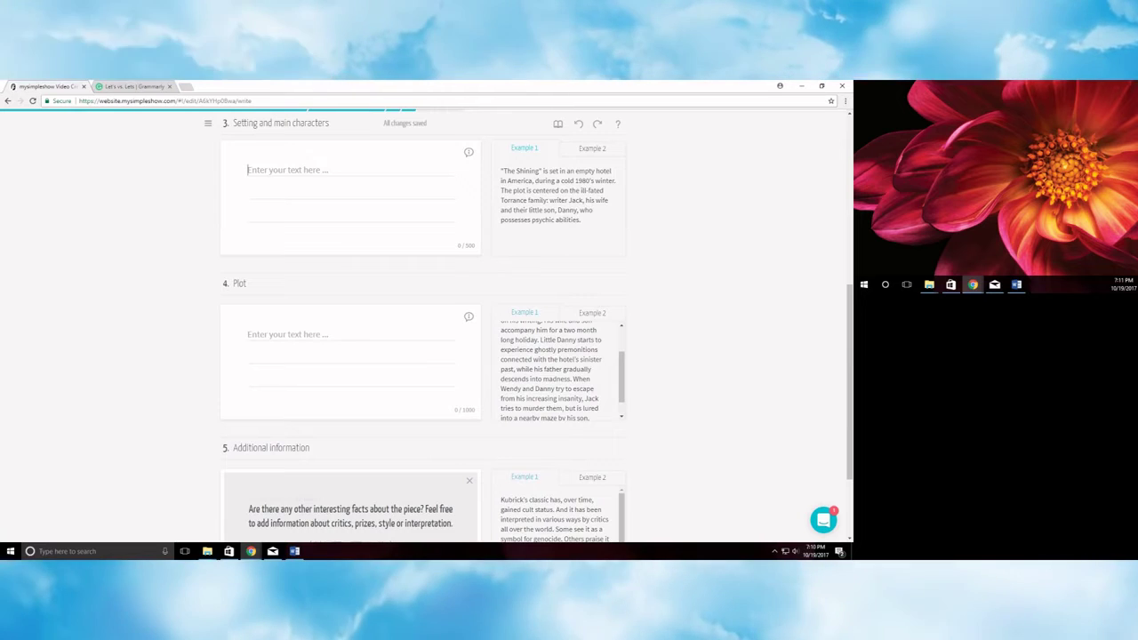
Leave the remaining script sections empty, continue to choosing visuals and dismiss the tutorial video
scroll(426, 328, "down", 2)
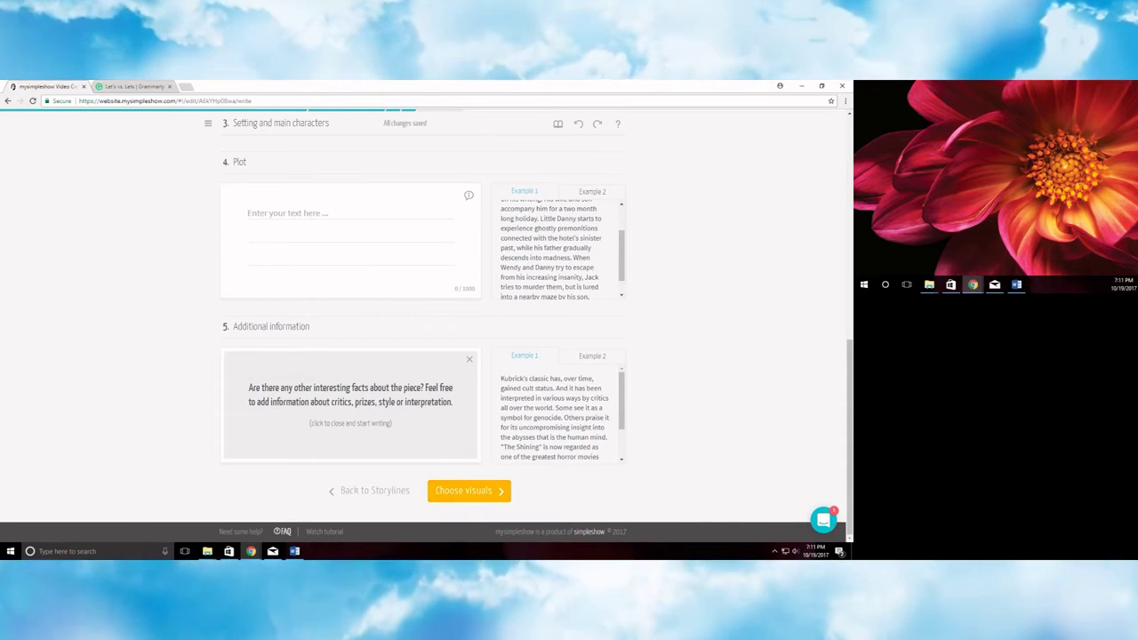
left_click(469, 491)
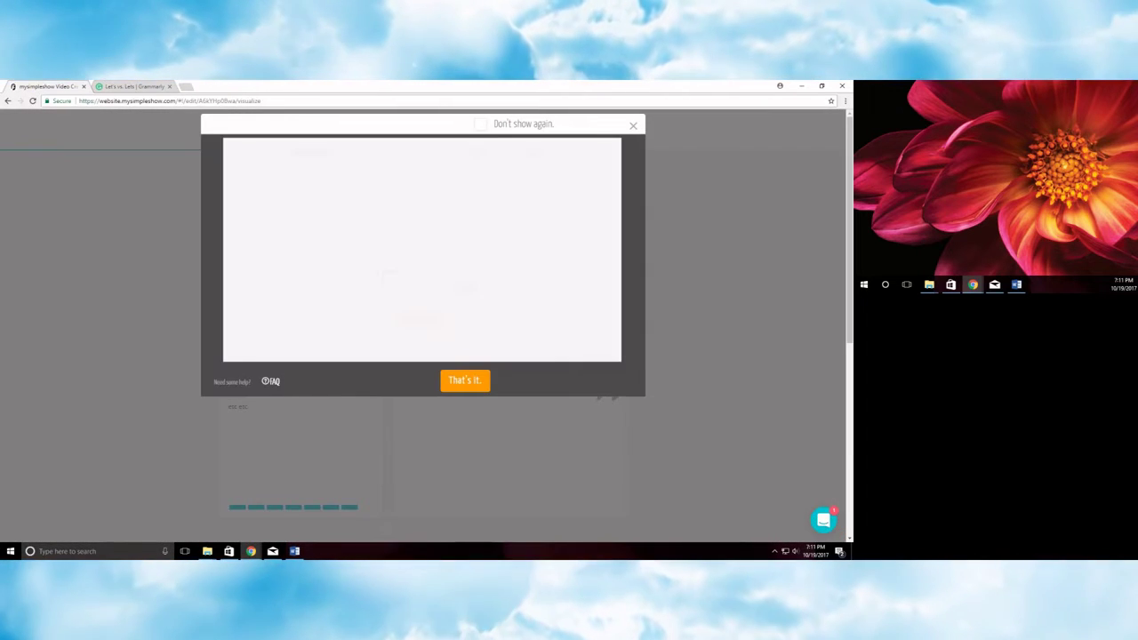
key("Escape")
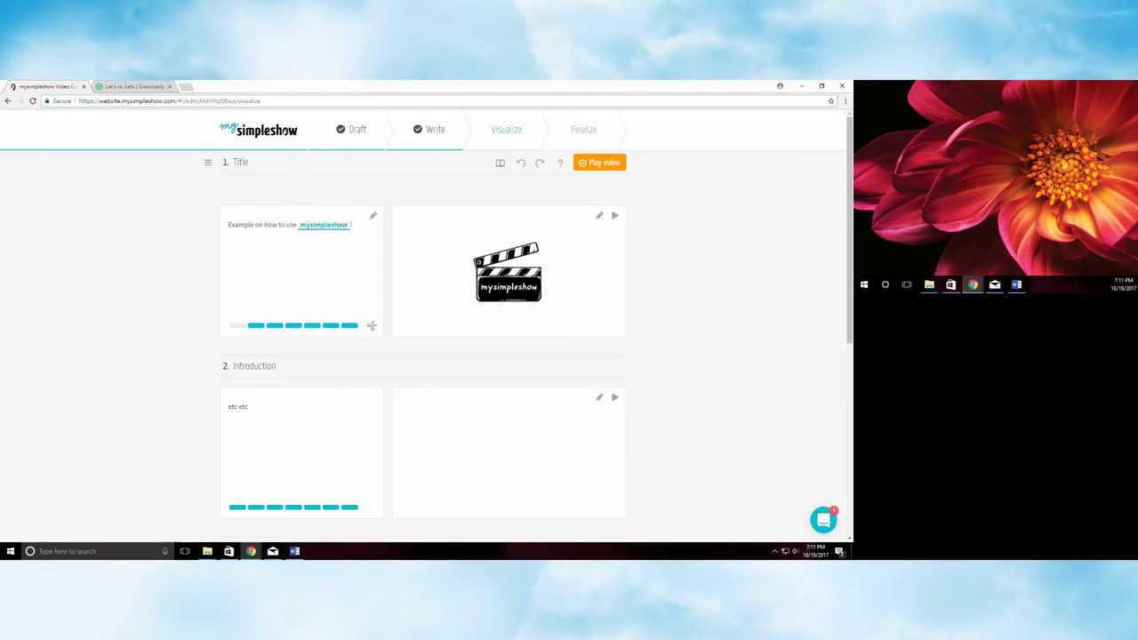
Move the mysimpleshow clapperboard image to the upper-right area of the title scene and submit the layout
left_click(322, 222)
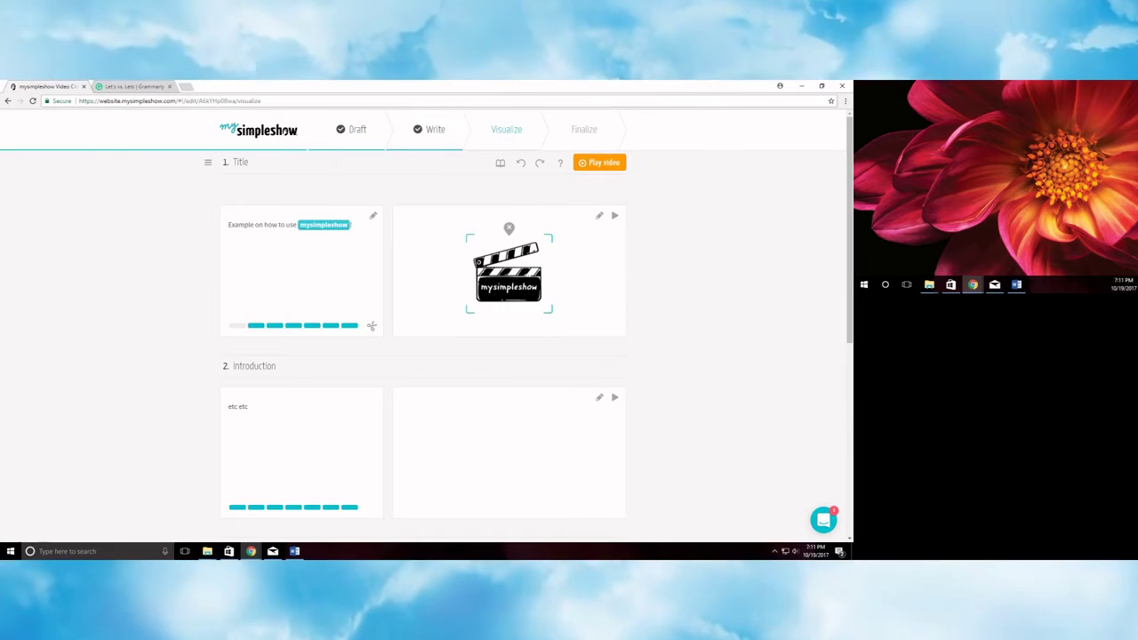
left_click(508, 275)
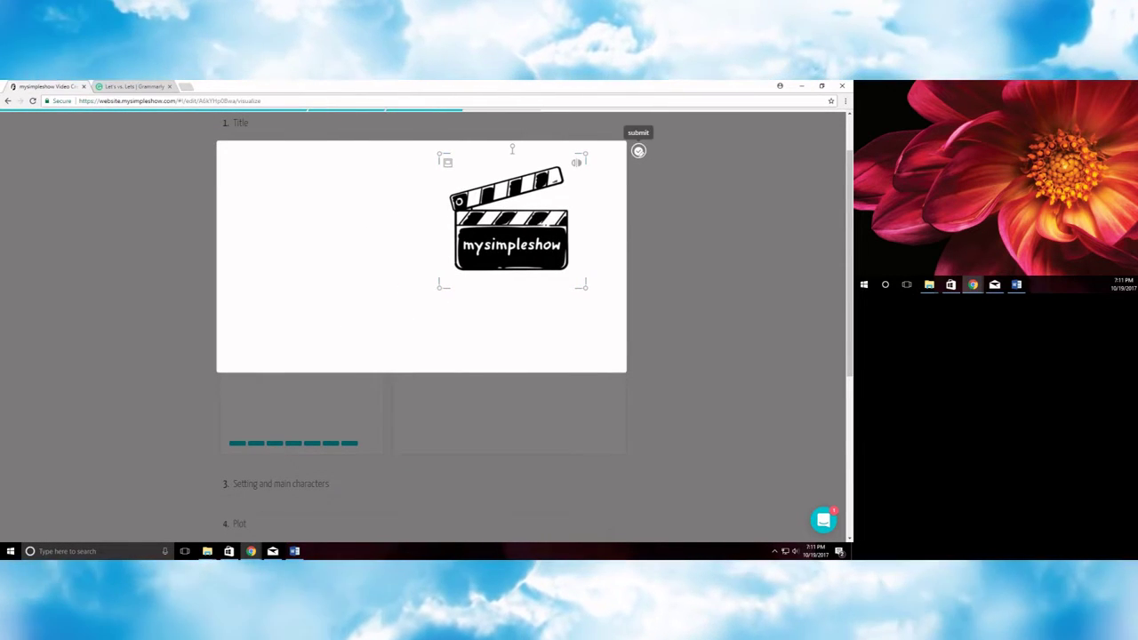
left_click(638, 152)
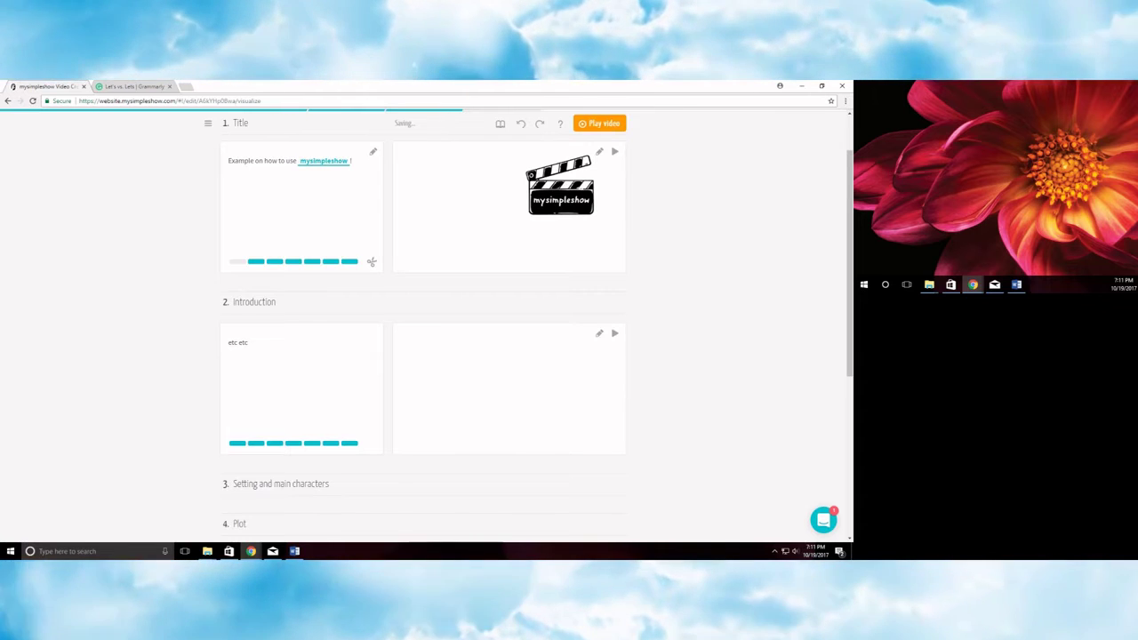
Add the word "create" to the end of the title scene's text and submit it
left_click(372, 152)
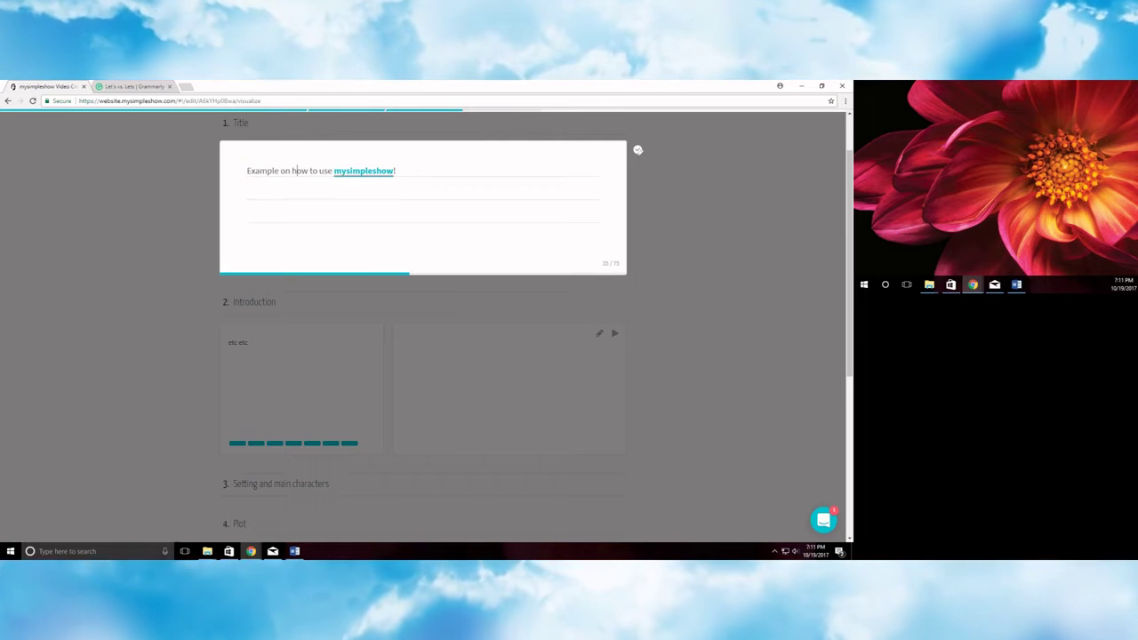
type("create")
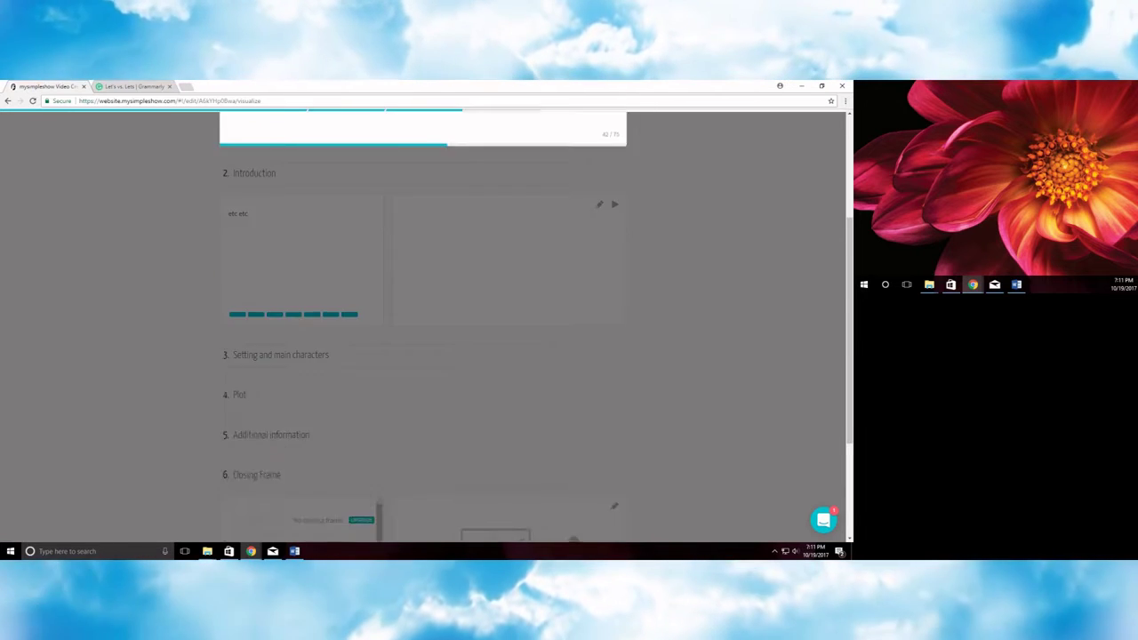
left_click(637, 215)
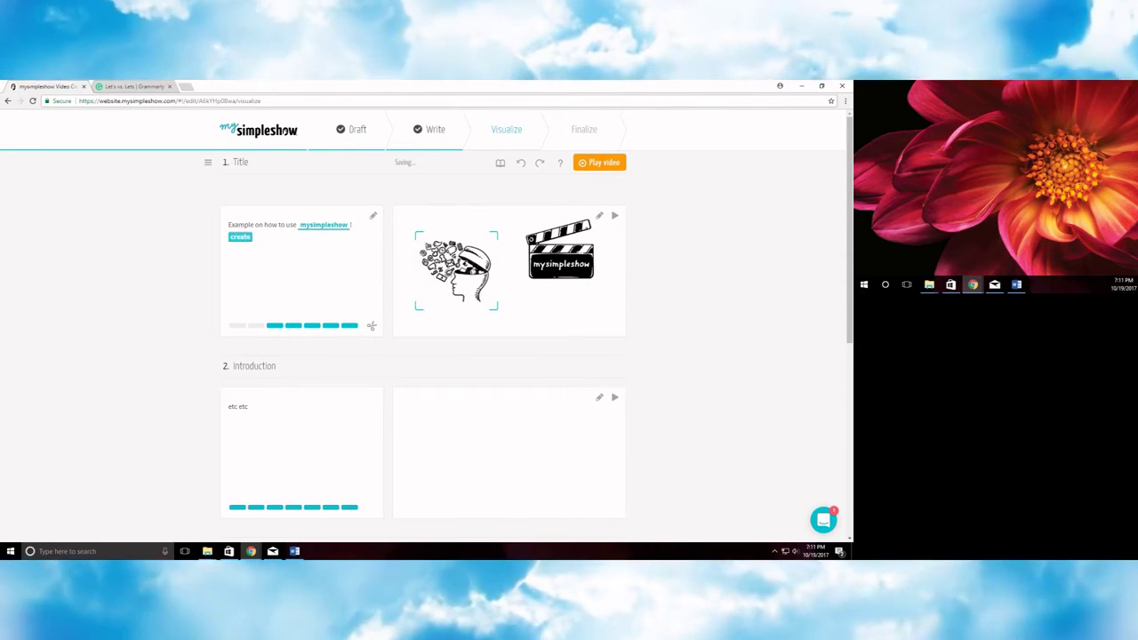
Change the title scene's text to "Example on how to use mysimpleshow! Let's create!" and submit it
left_click(374, 215)
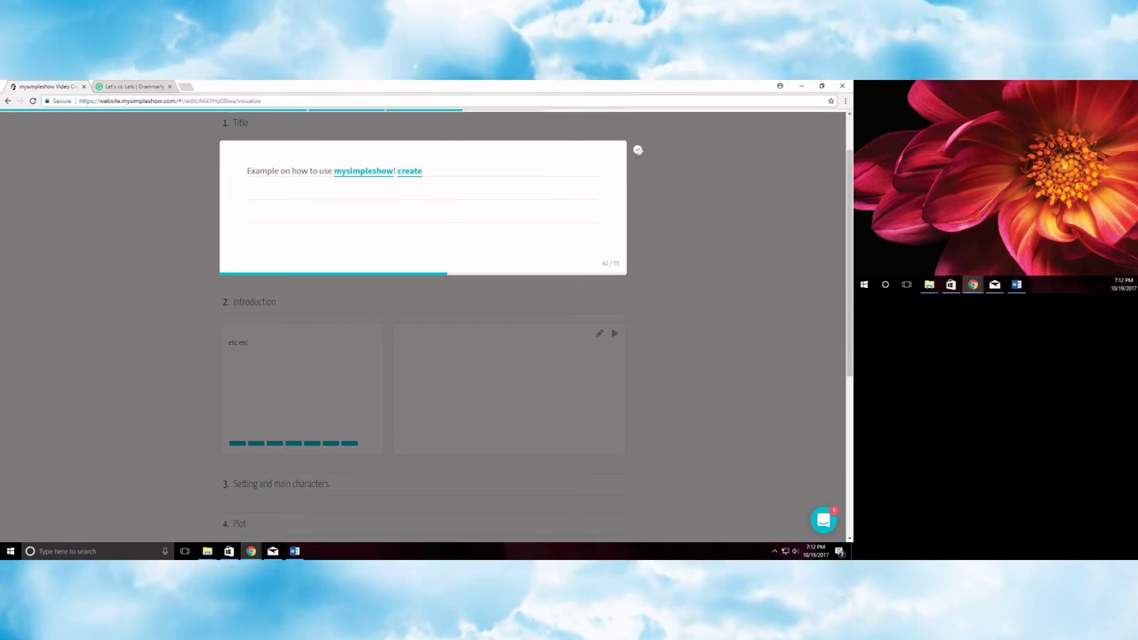
left_click(397, 171)
type("L")
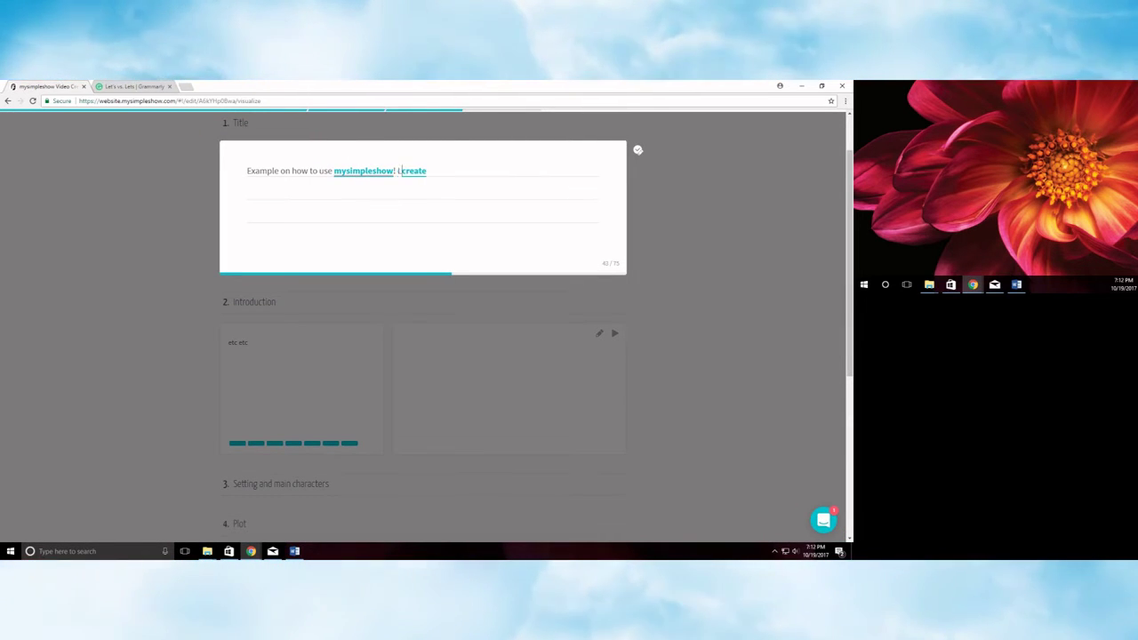
type("et")
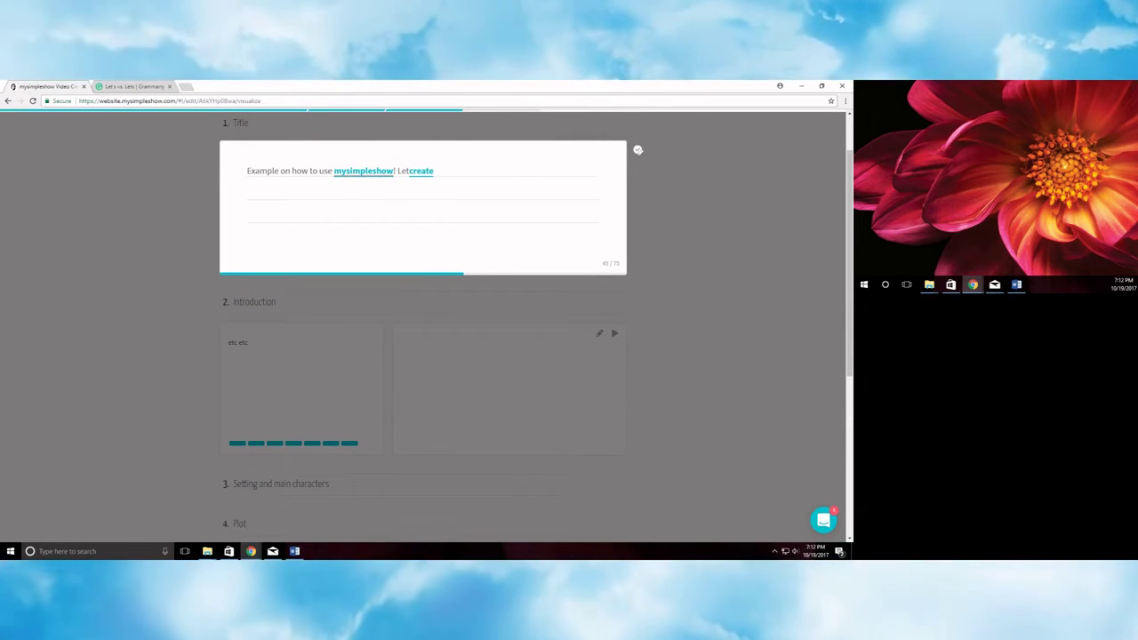
type("'s create!")
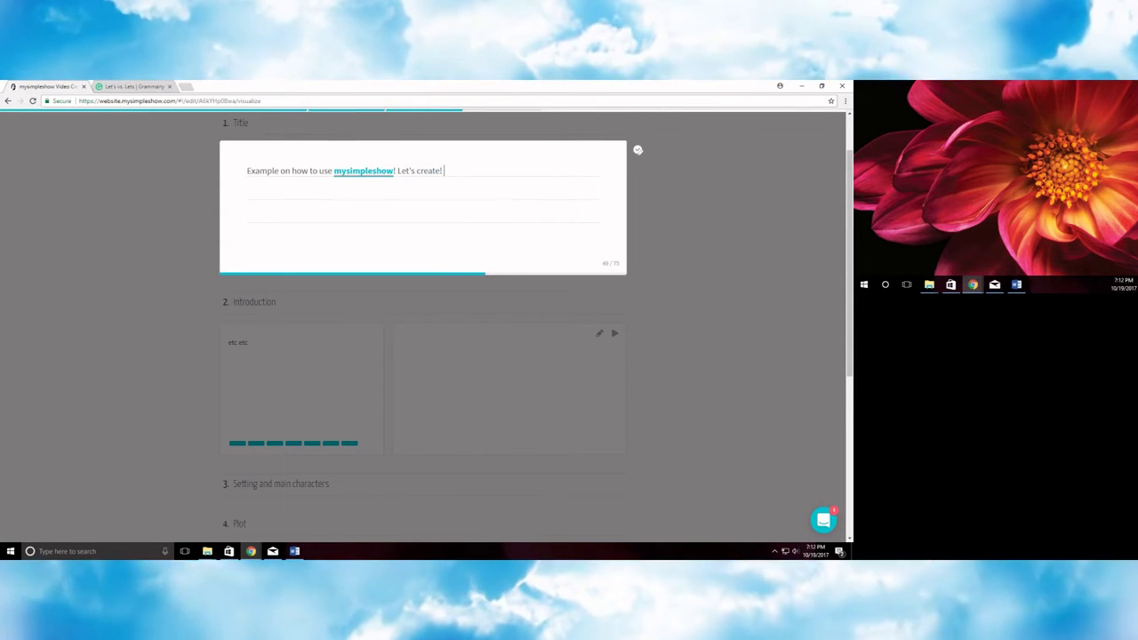
key("Tab")
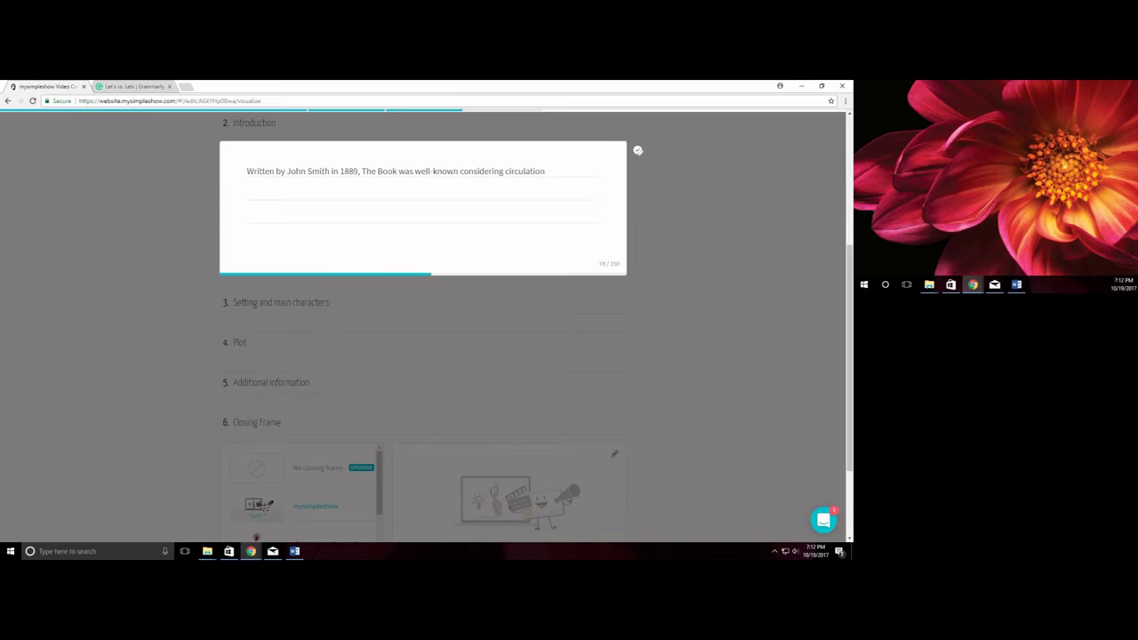
Replace the introduction text with a sentence about The Book written in 1889 and arrange its writing hand, book and 1889 sign images
key("Tab")
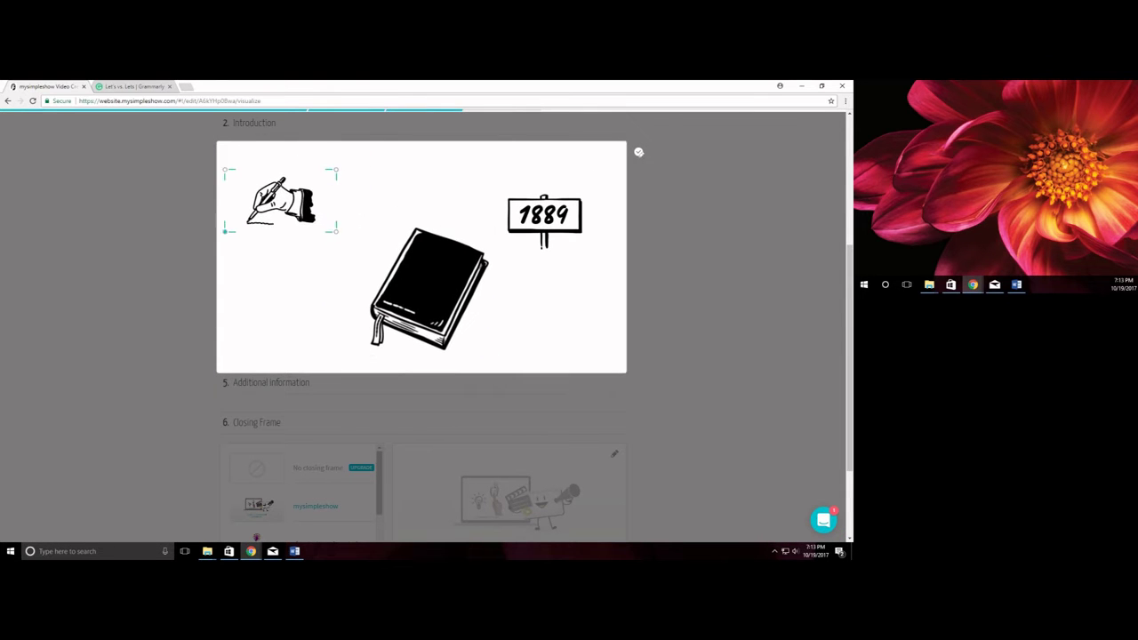
left_click(638, 152)
In the Finalize stage, listen to the simpleshow original music and check the subtitle options and available voices
left_click(465, 380)
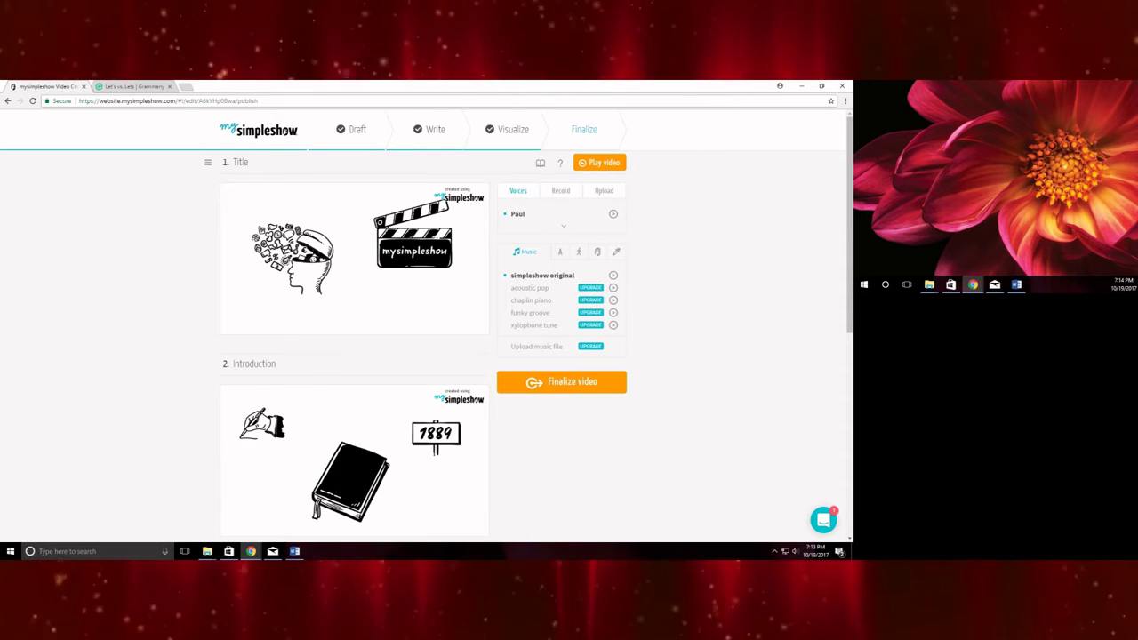
left_click(612, 274)
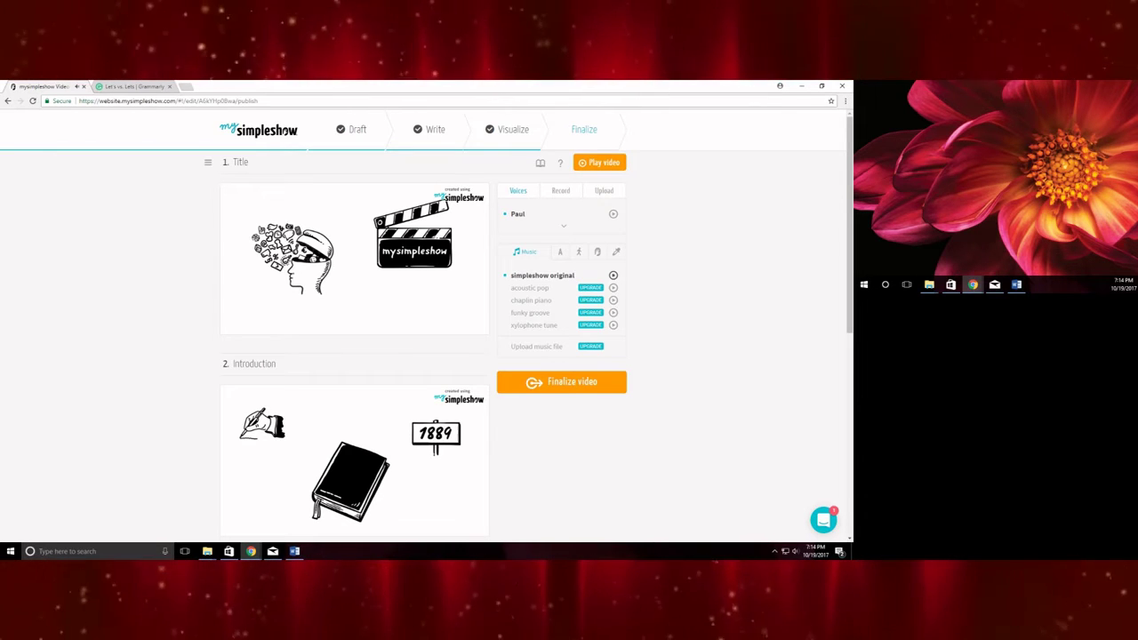
left_click(559, 252)
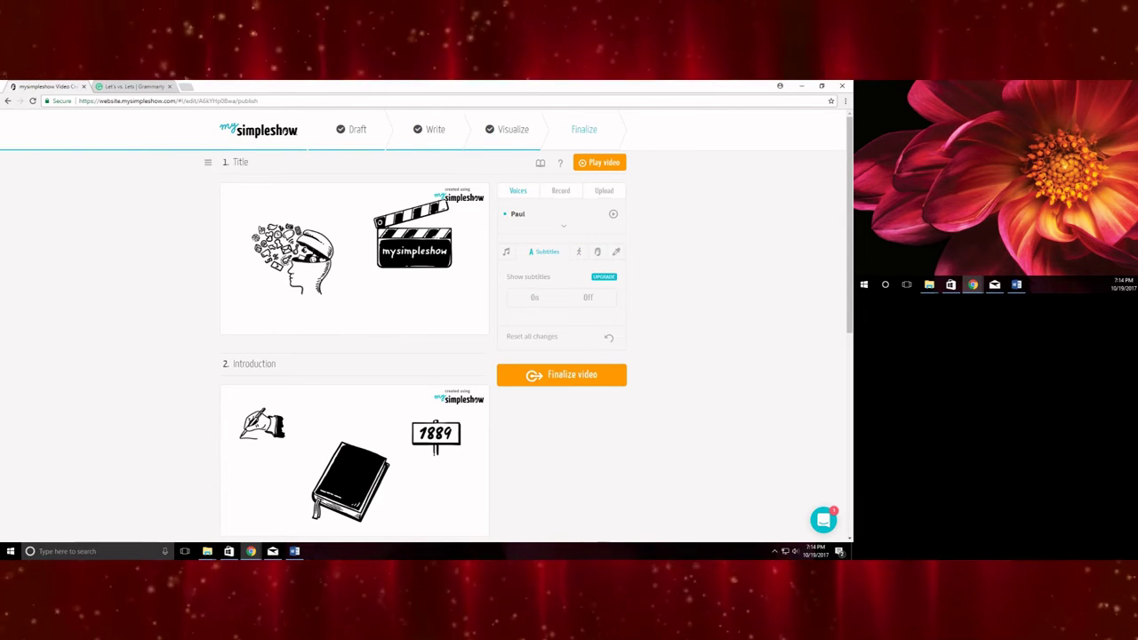
left_click(563, 226)
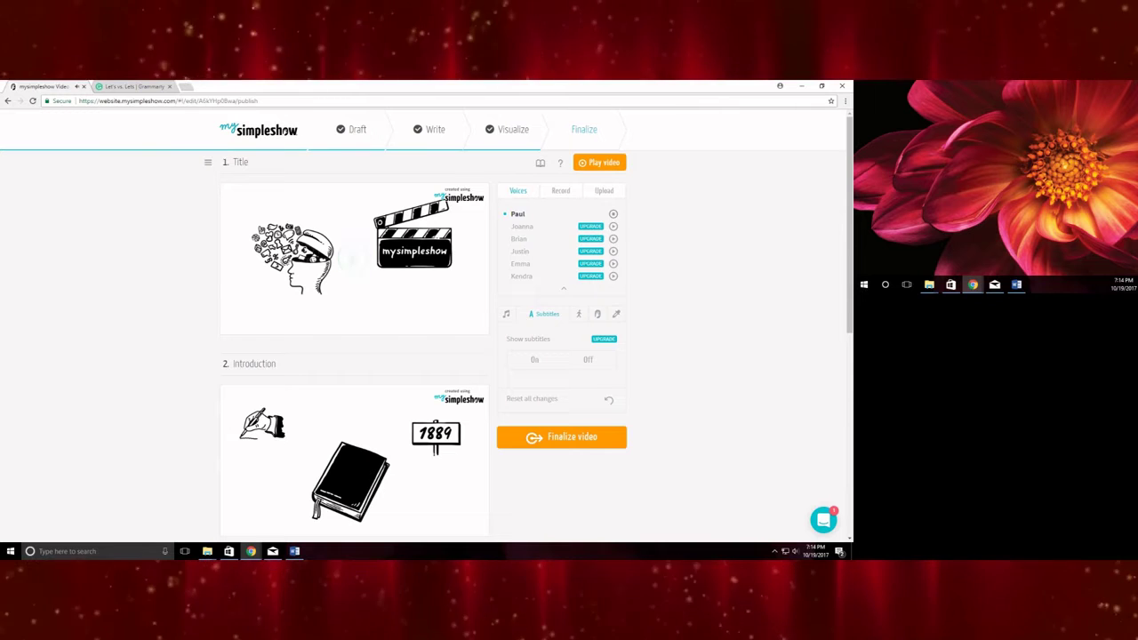
Play the full video preview and finalize the video with the title "Let's Write!"
left_click(602, 162)
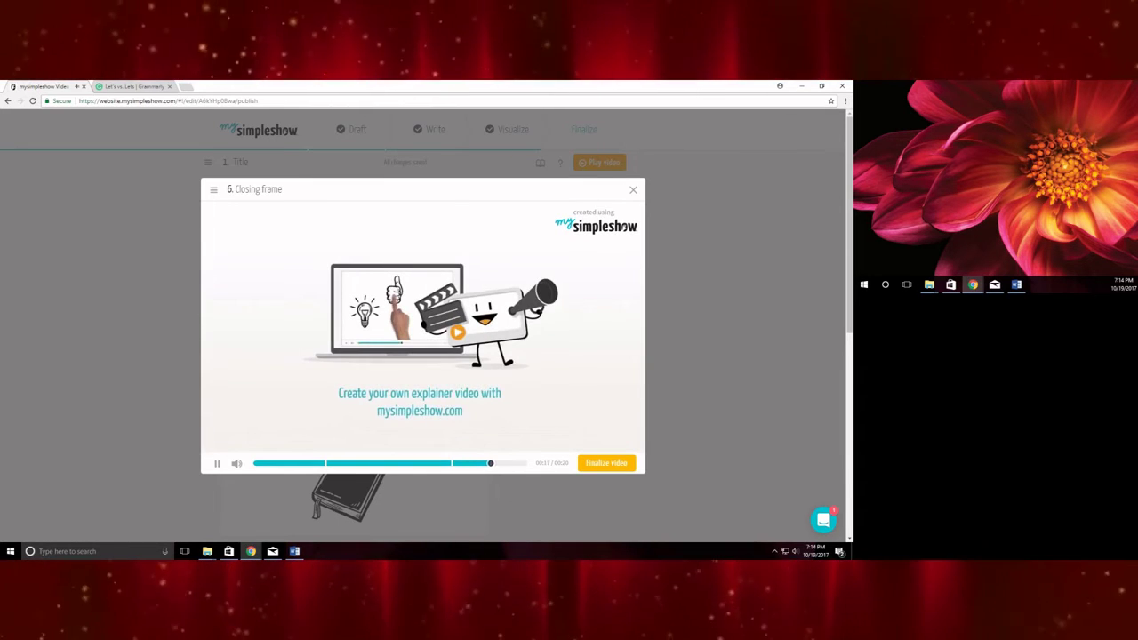
left_click(606, 463)
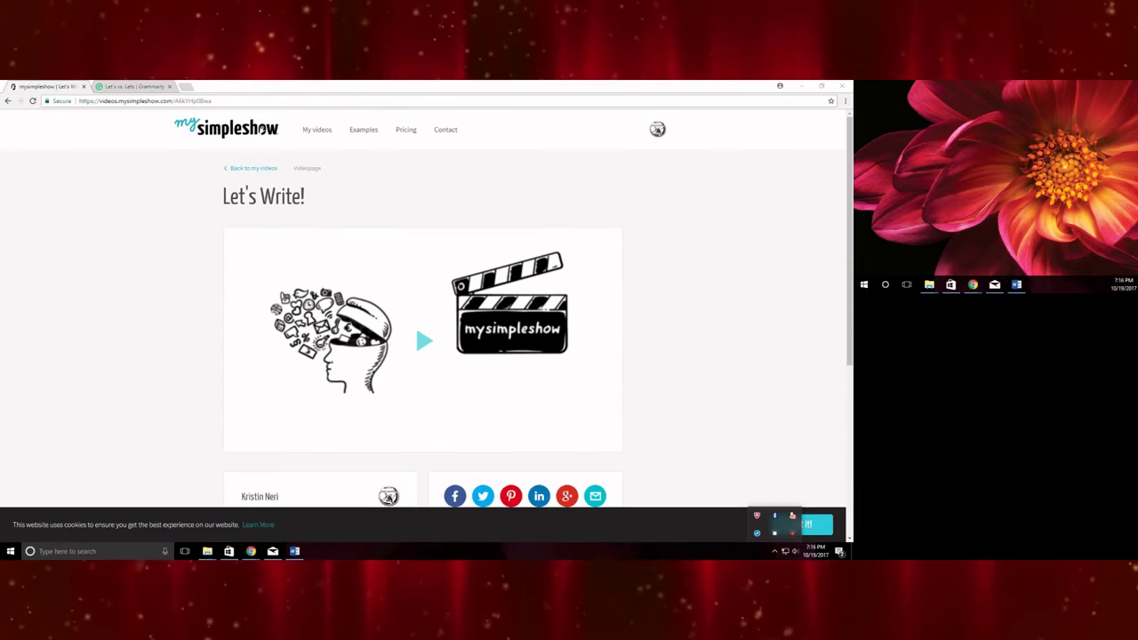
Play the finished video briefly, pause it, and review the sharing, download and script sections of its page
scroll(425, 293, "down", 2)
left_click(425, 252)
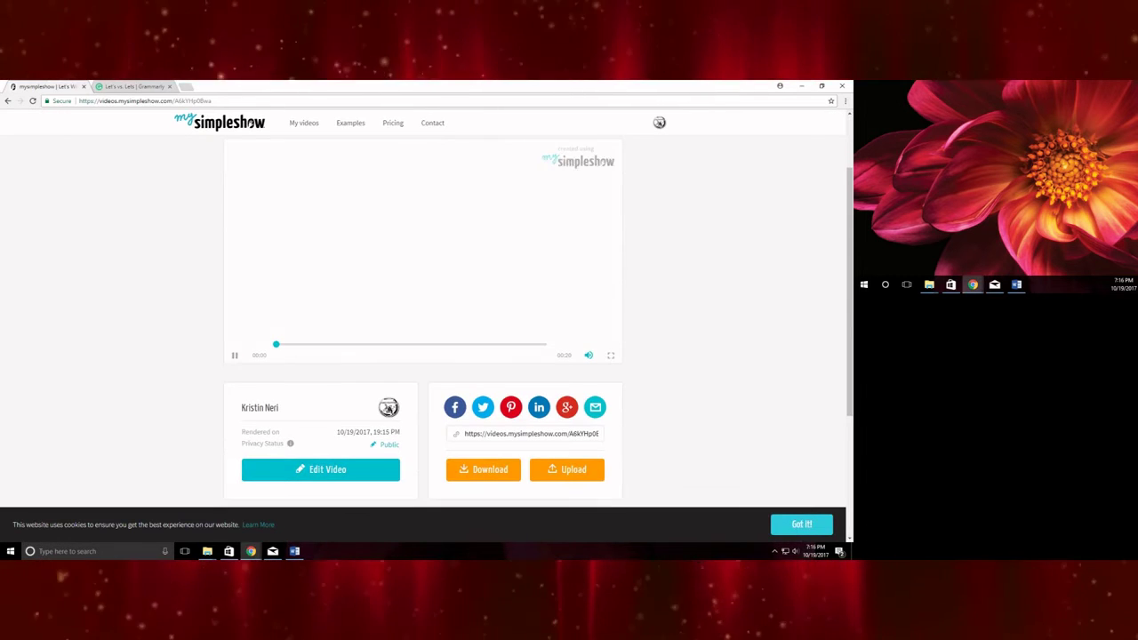
left_click(425, 253)
scroll(425, 253, "down", 1)
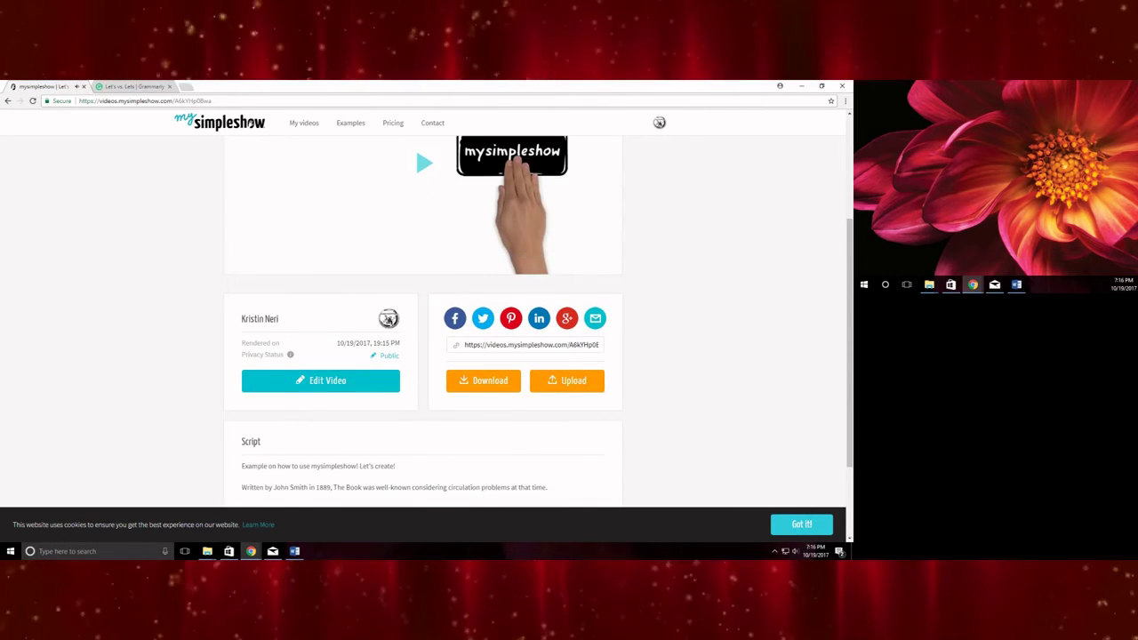
Check the privacy status setting and the download options of the finished video
left_click(384, 354)
left_click(464, 276)
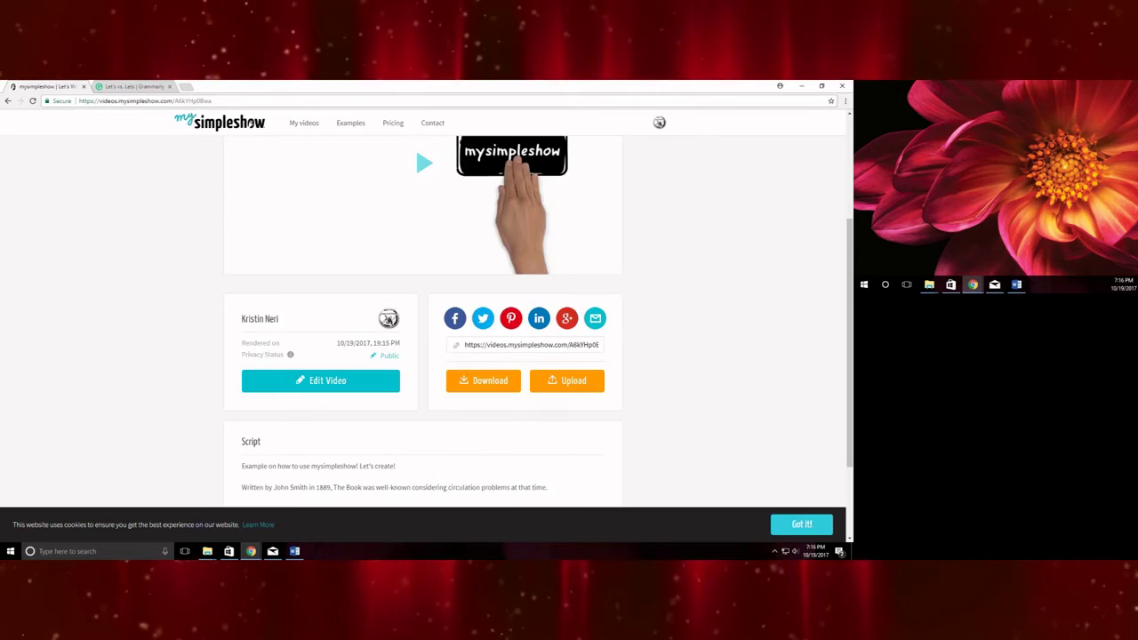
left_click(482, 381)
left_click(513, 145)
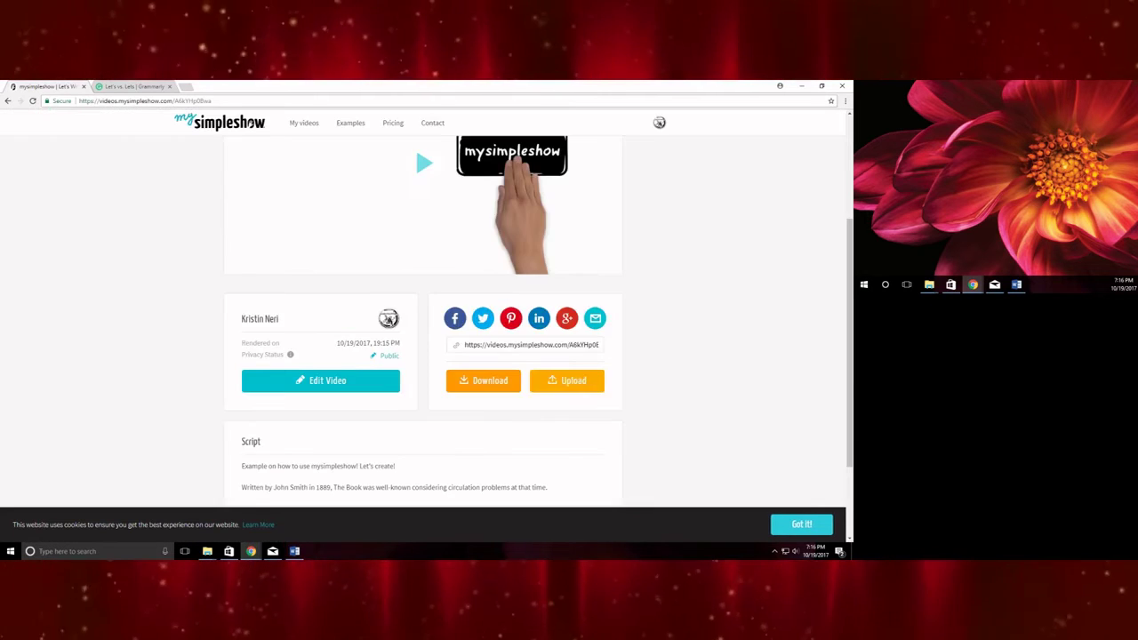
Start uploading the "Let's Write!" video to YouTube and proceed to its video details
left_click(574, 380)
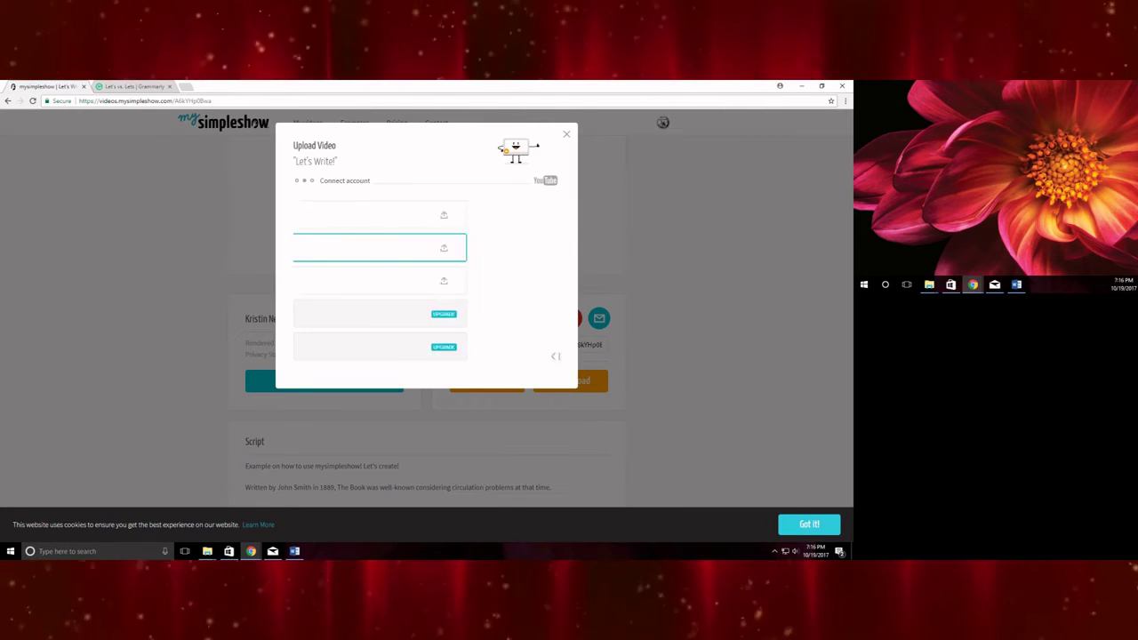
left_click(380, 247)
left_click(465, 356)
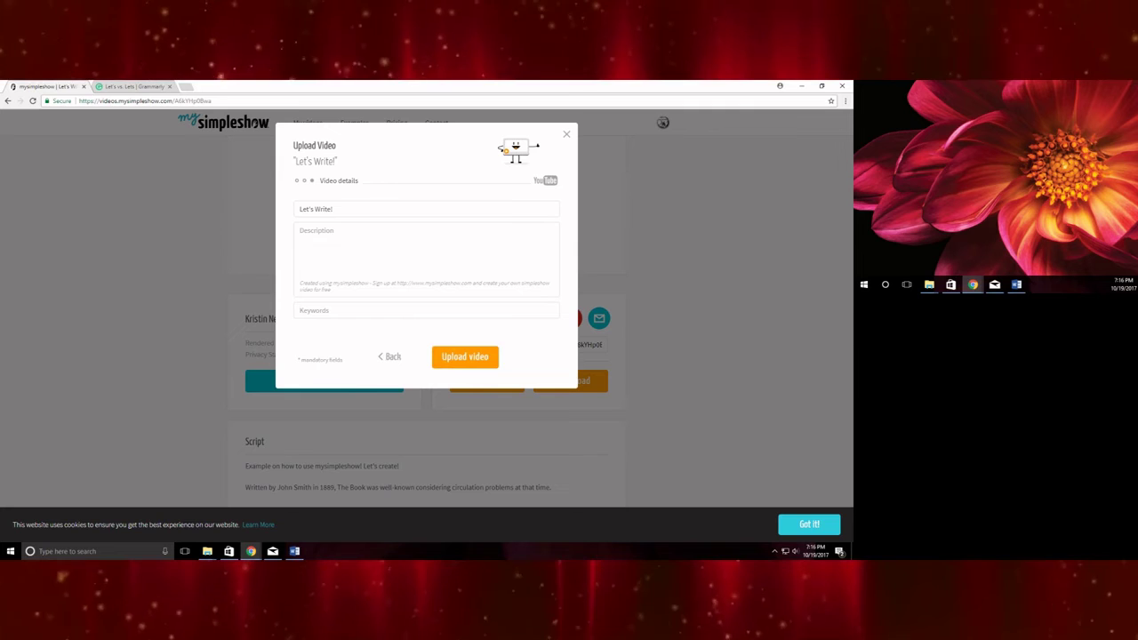
Upload the video with the description "Short example on how to use mysimplestory" and the keywords "mysimplestory, brief tutorial"
left_click(300, 231)
type("Short example on how to use mysimplestory")
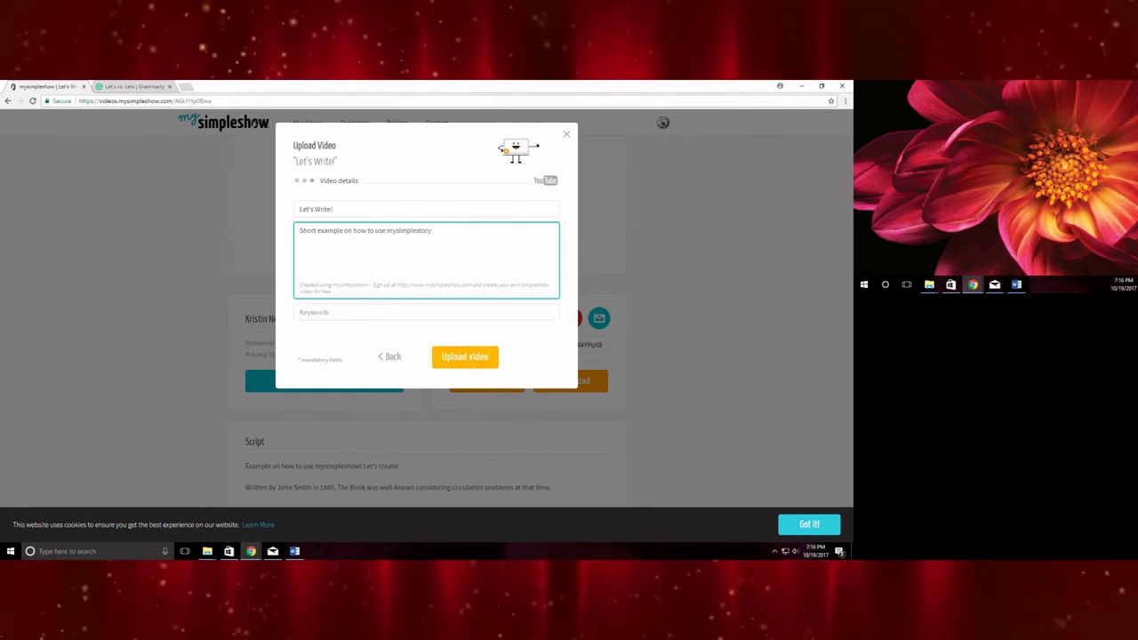
left_click(427, 312)
type("mysimplestory t")
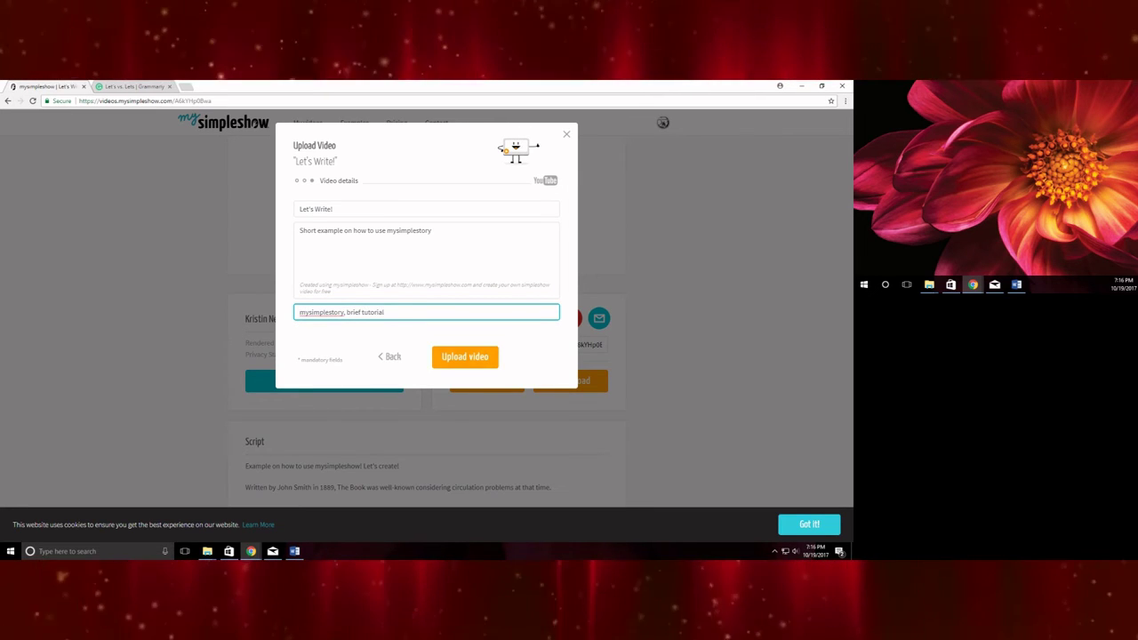
key("Return")
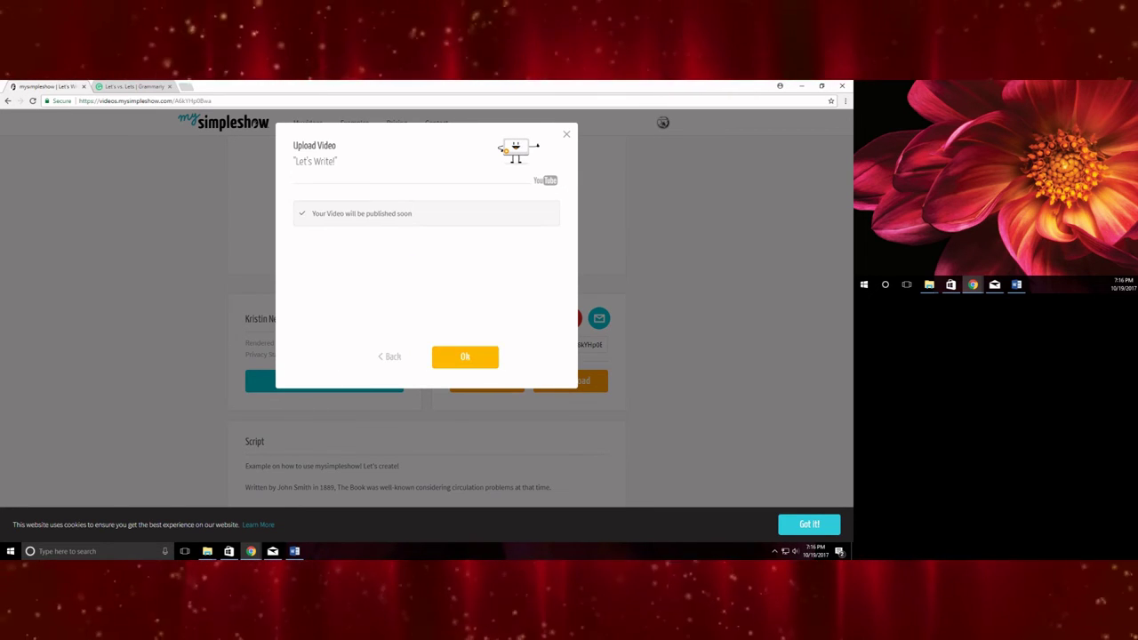
key("Return")
Return from the finished video's page to the My videos overview
scroll(389, 318, "up", 5)
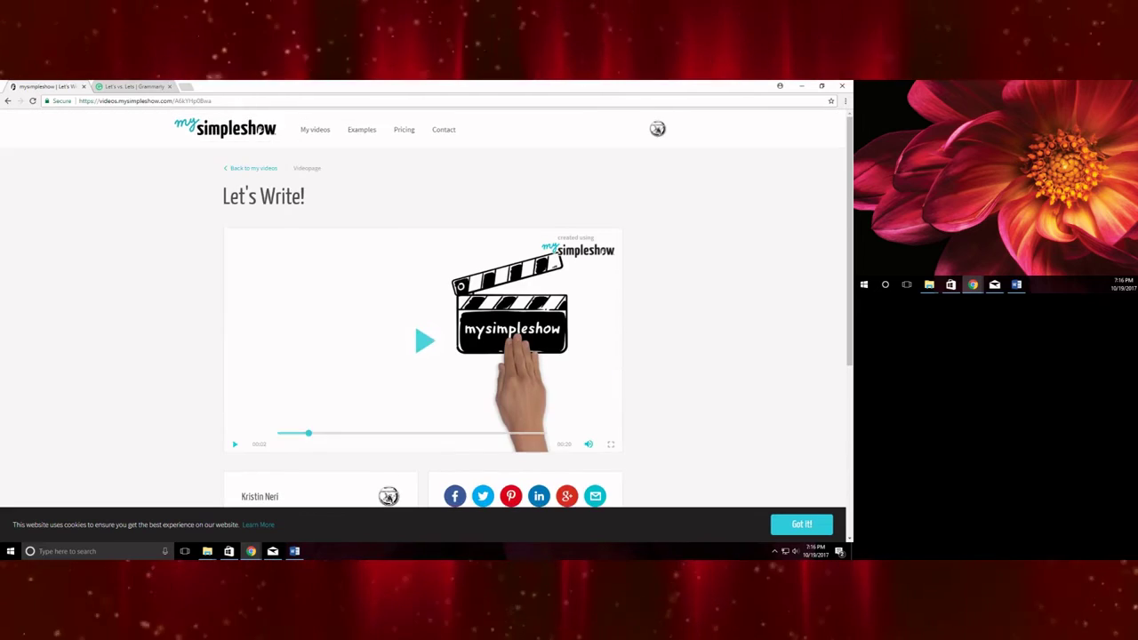
left_click(317, 127)
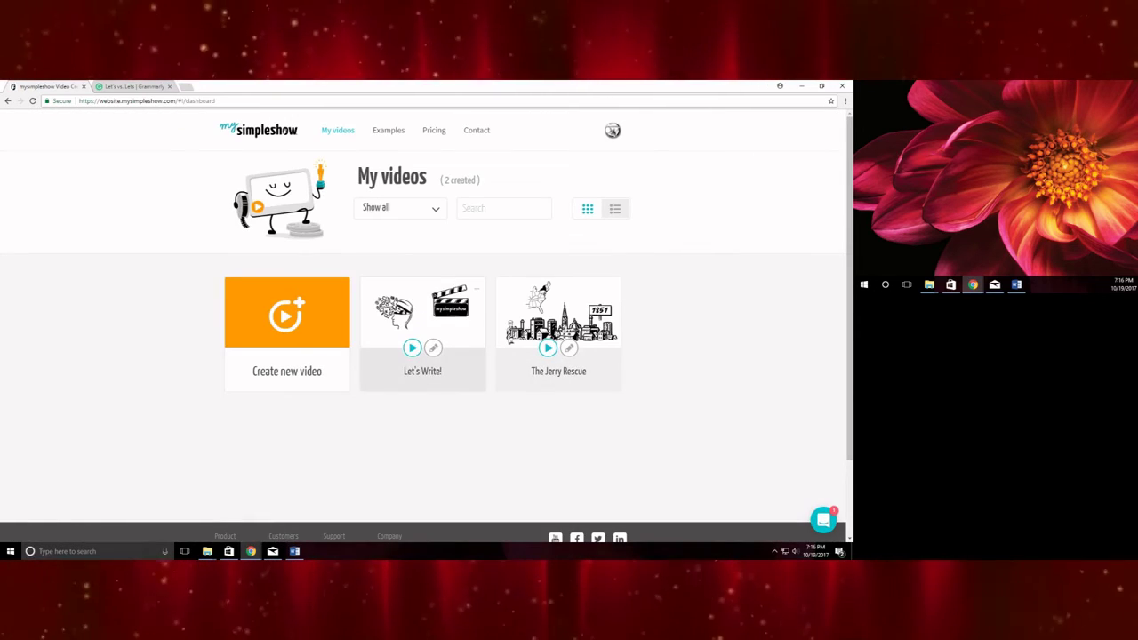